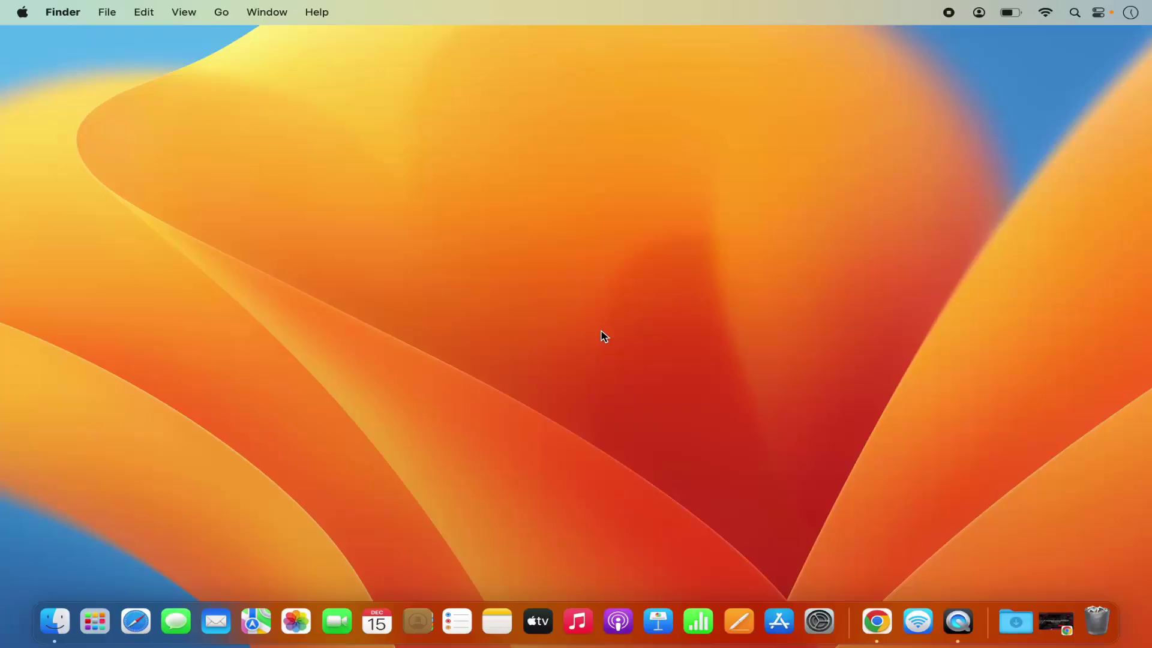
- Restore the minimized Chrome window and reveal the full netflix.com/de-en/ address
left_click(874, 627)
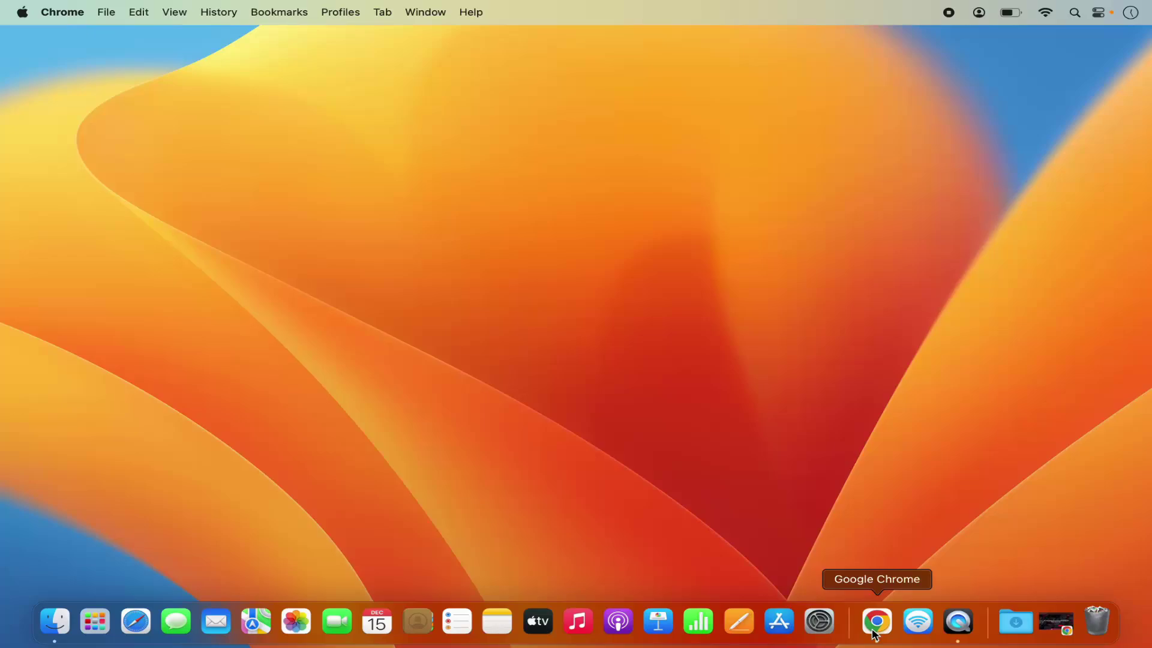
left_click(875, 630)
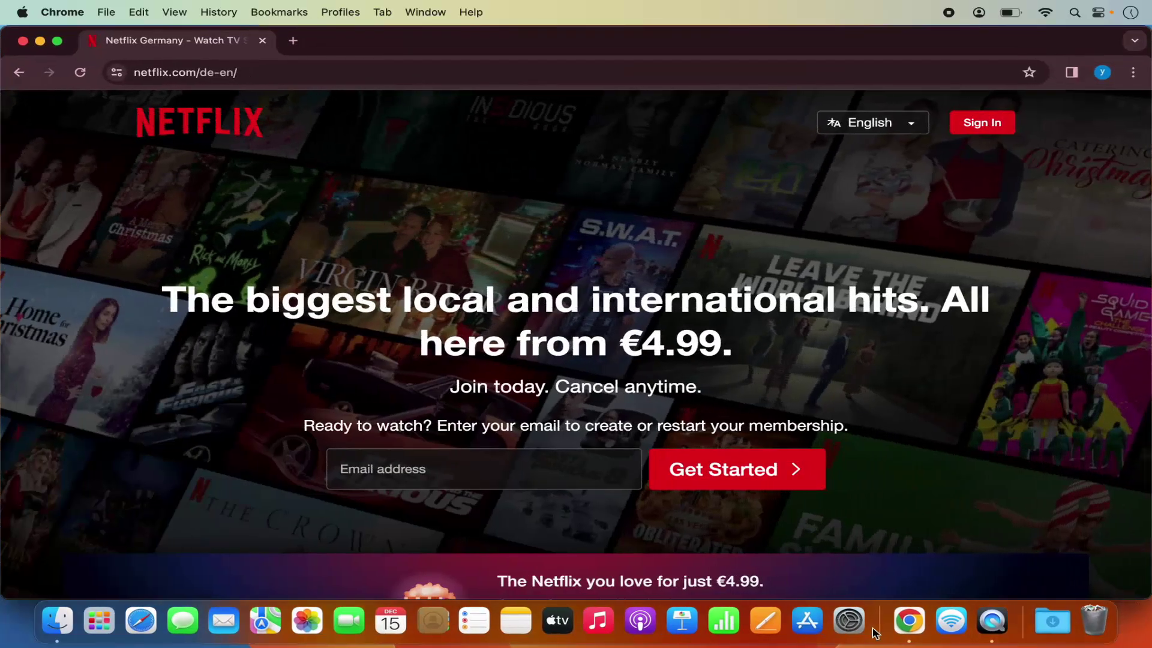
left_click(195, 76)
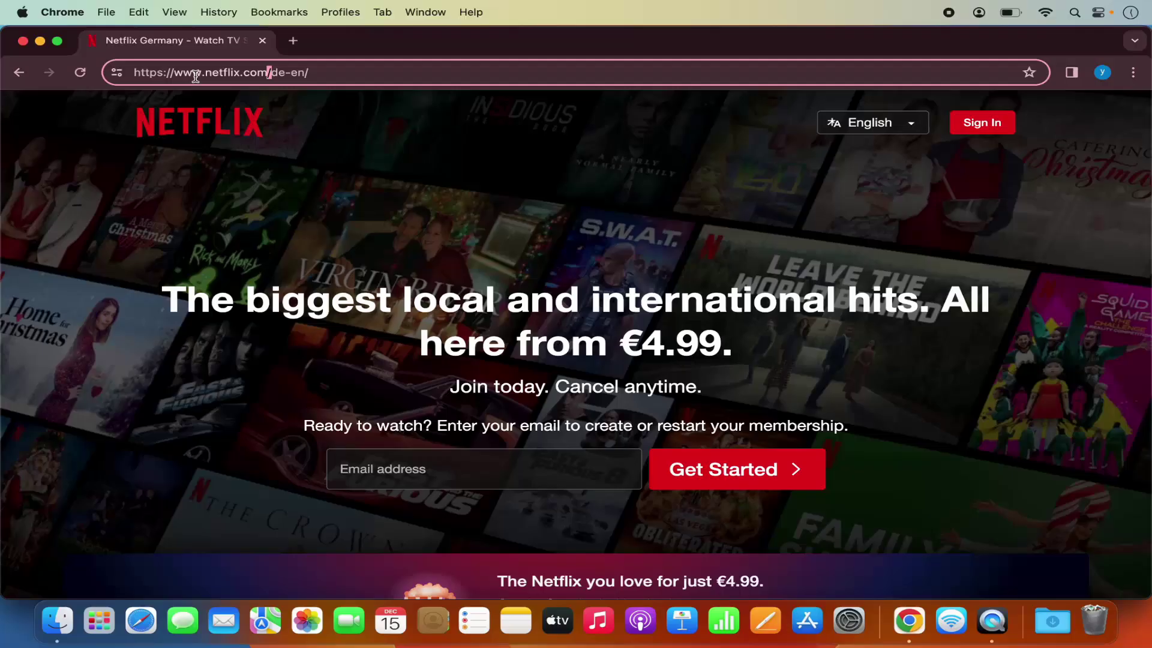
left_click(205, 76)
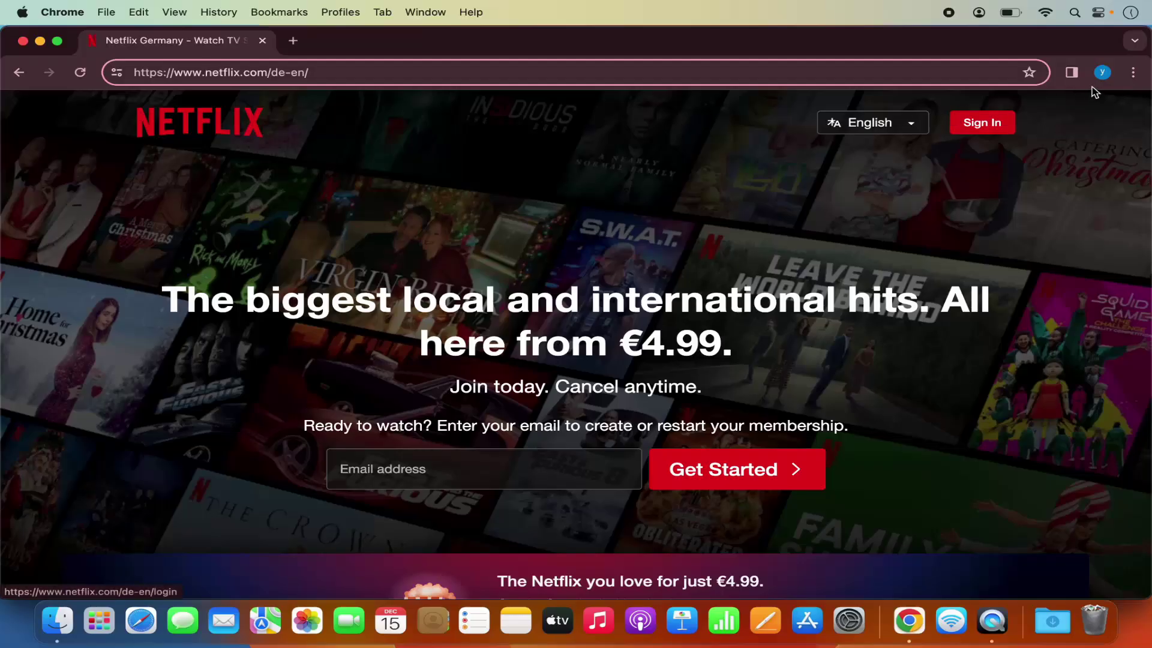
- Choose Save and Share > Create Shortcut… from Chrome's three-dot menu for the Netflix page
left_click(1133, 73)
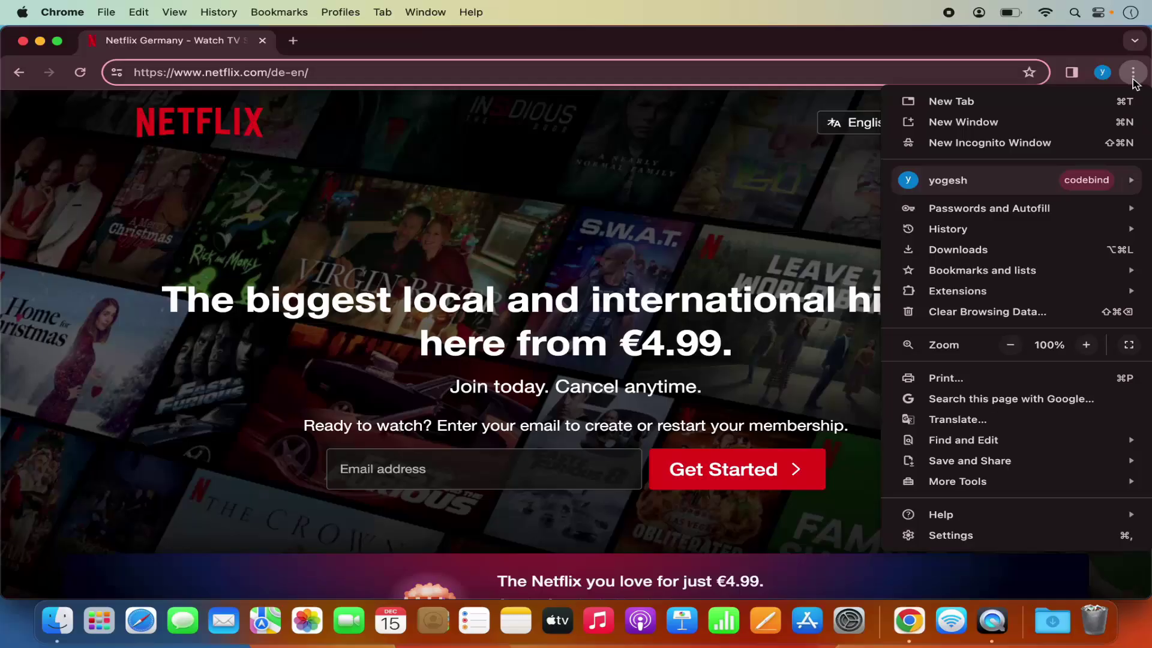
mouse_move(973, 467)
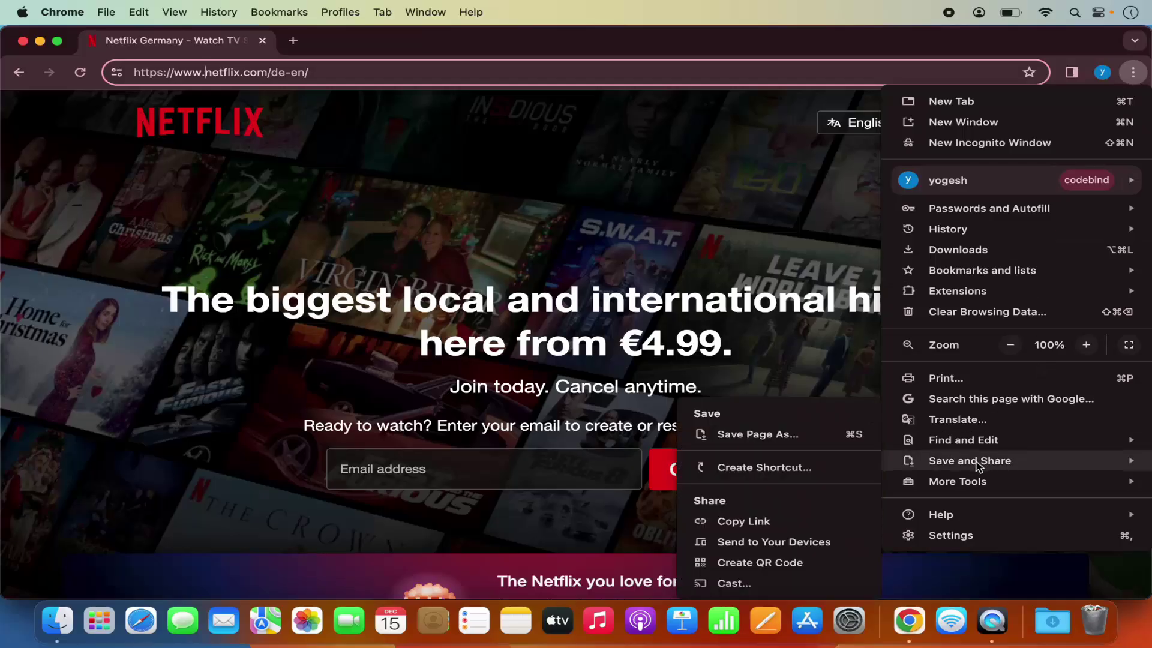
left_click(768, 469)
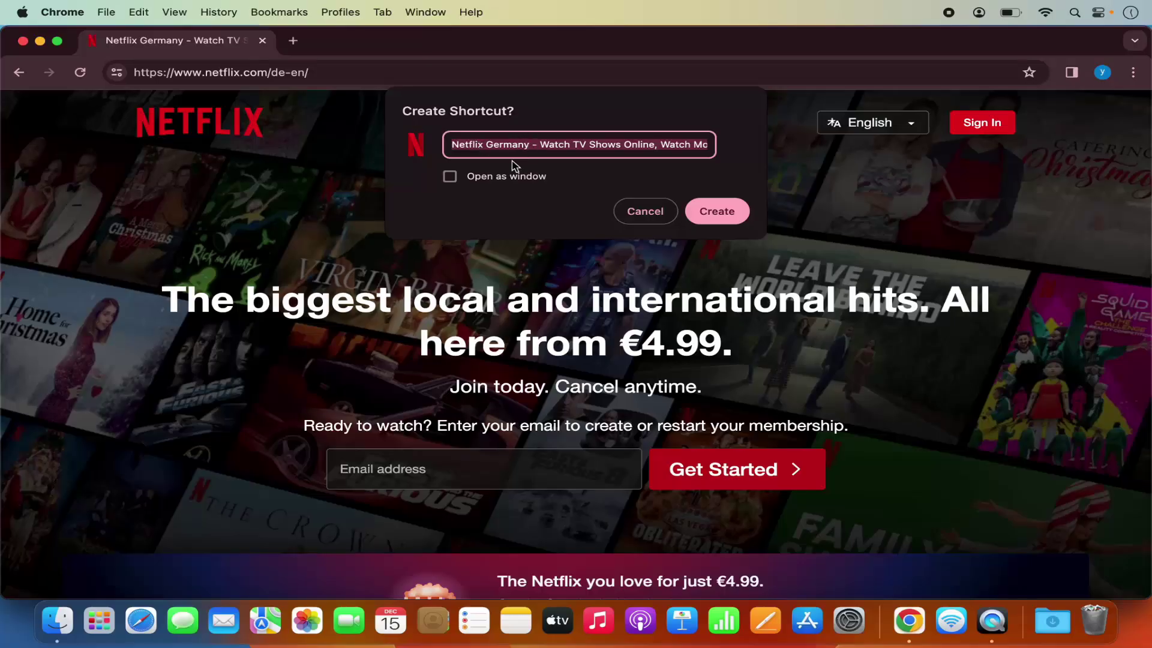
- Create the Netflix shortcut with 'Open as window' enabled
left_click(449, 177)
left_click(704, 216)
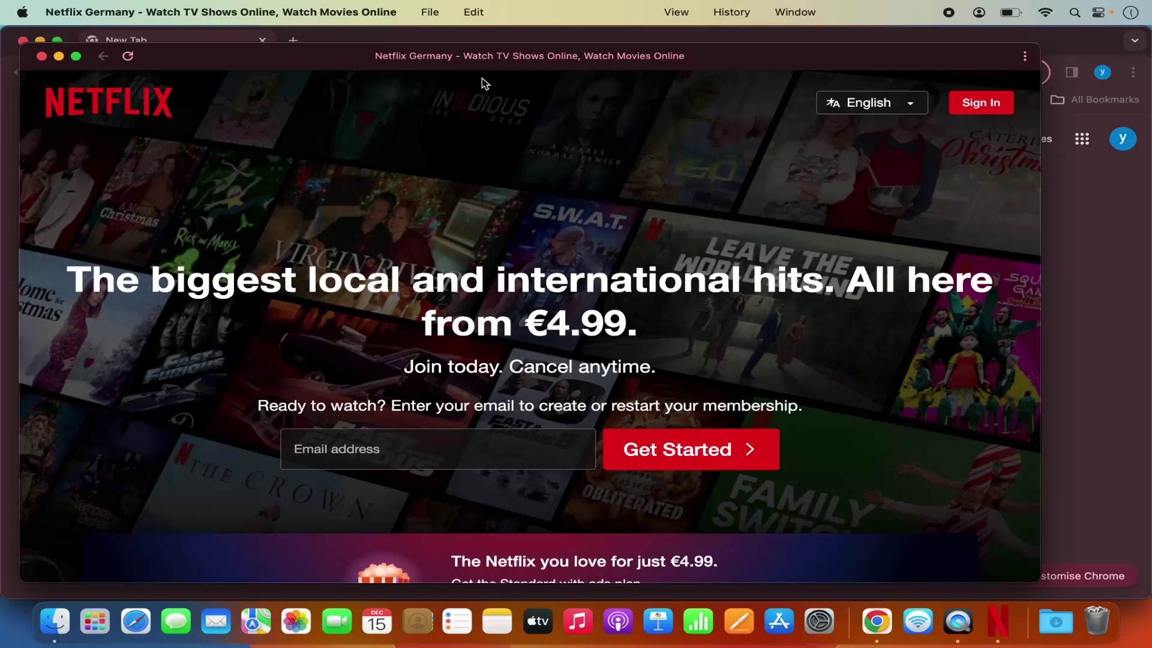
- Close the Chrome new-tab window, the Netflix app window and the Chrome Apps folder
left_click(1117, 281)
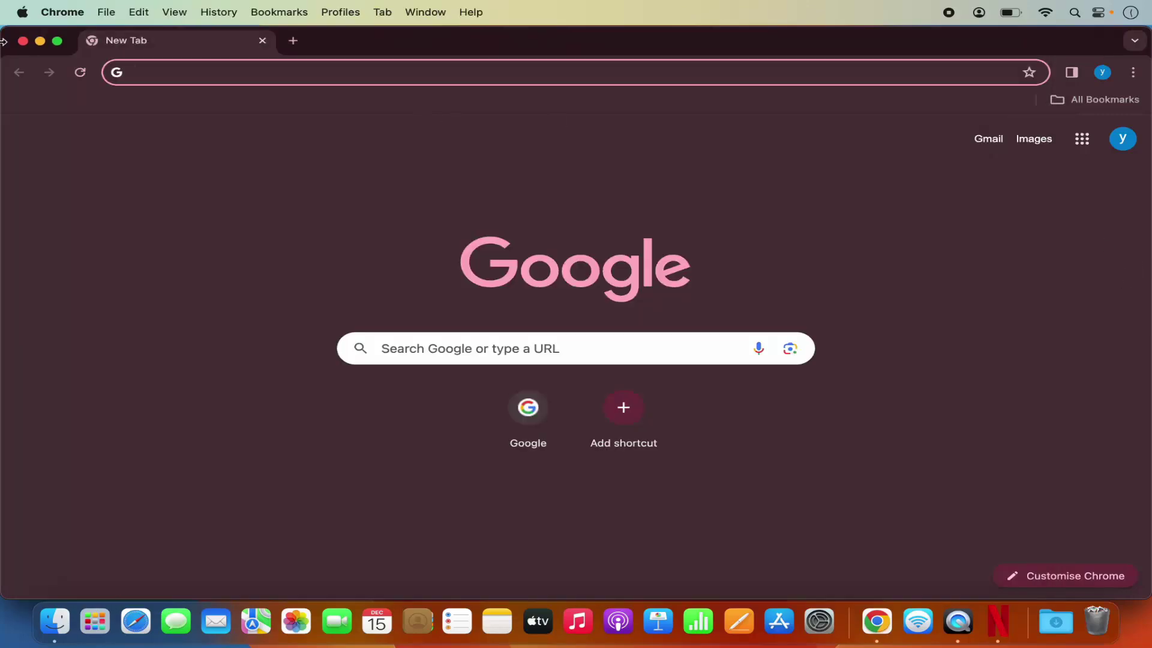
left_click(23, 41)
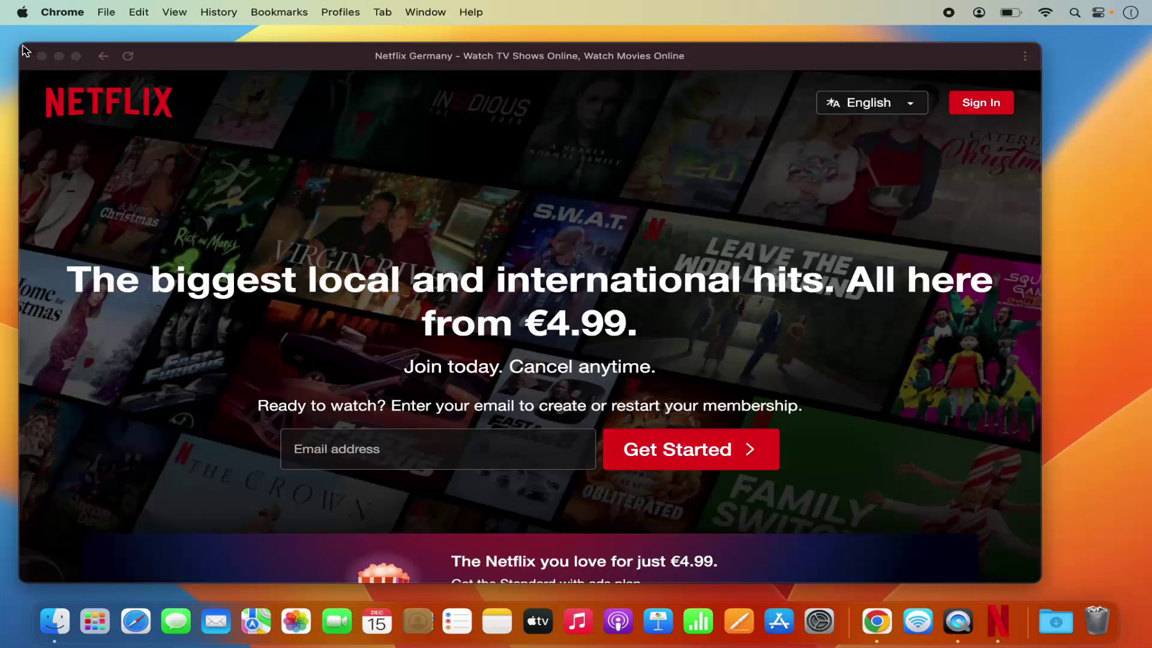
left_click_drag(244, 63, 306, 81)
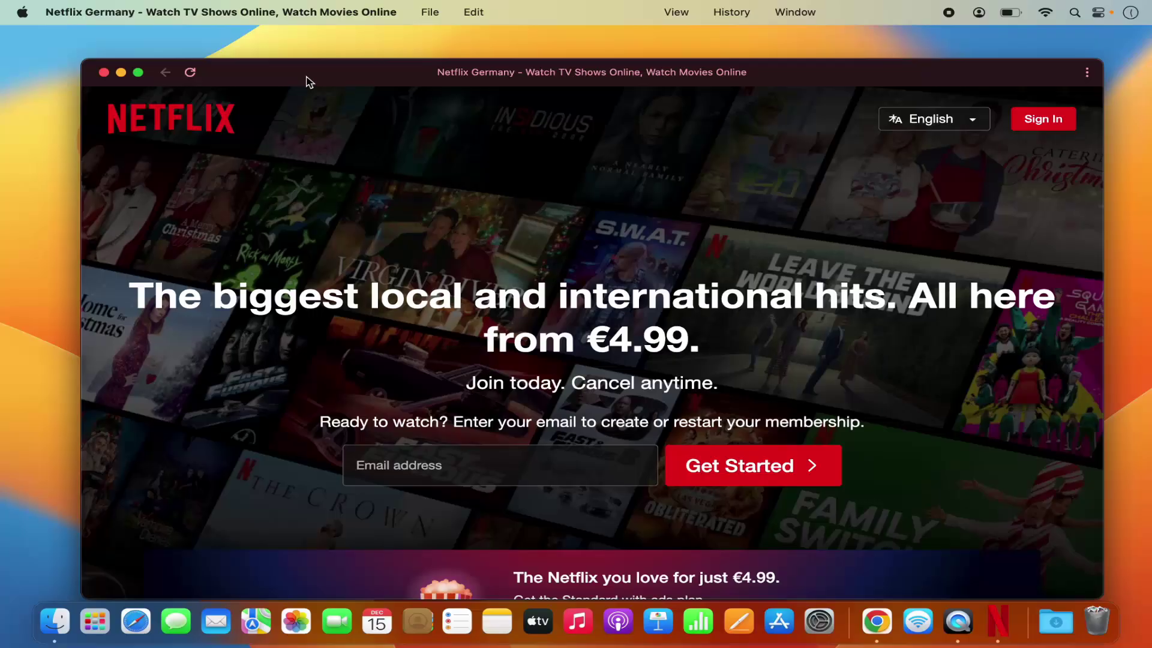
left_click(103, 72)
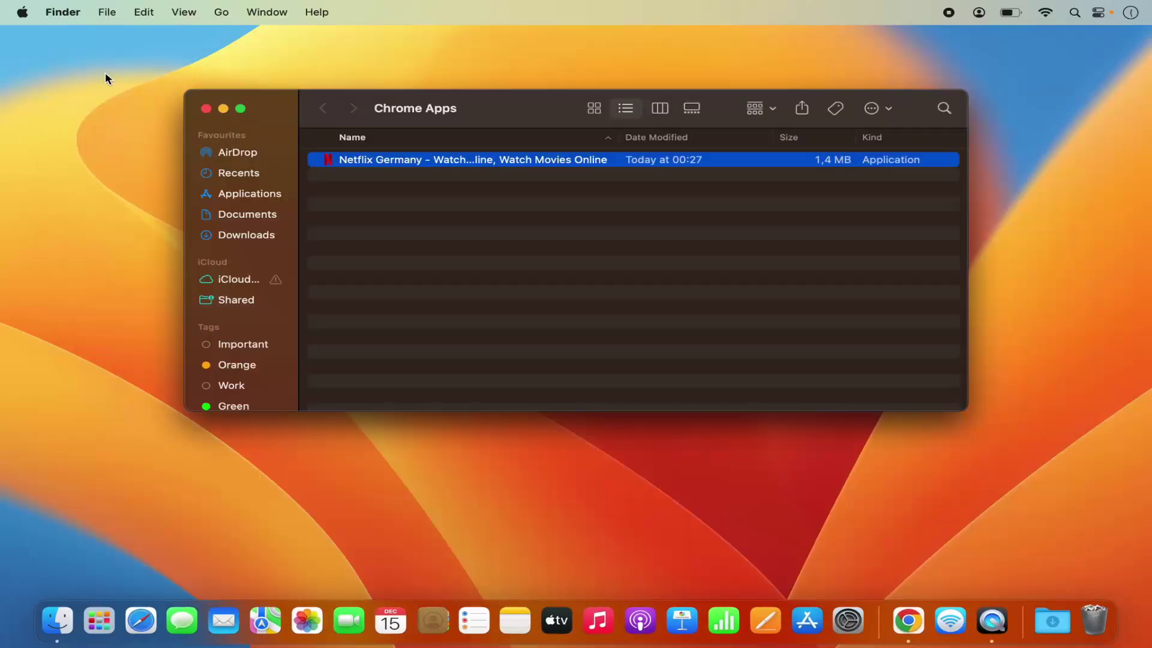
left_click(201, 109)
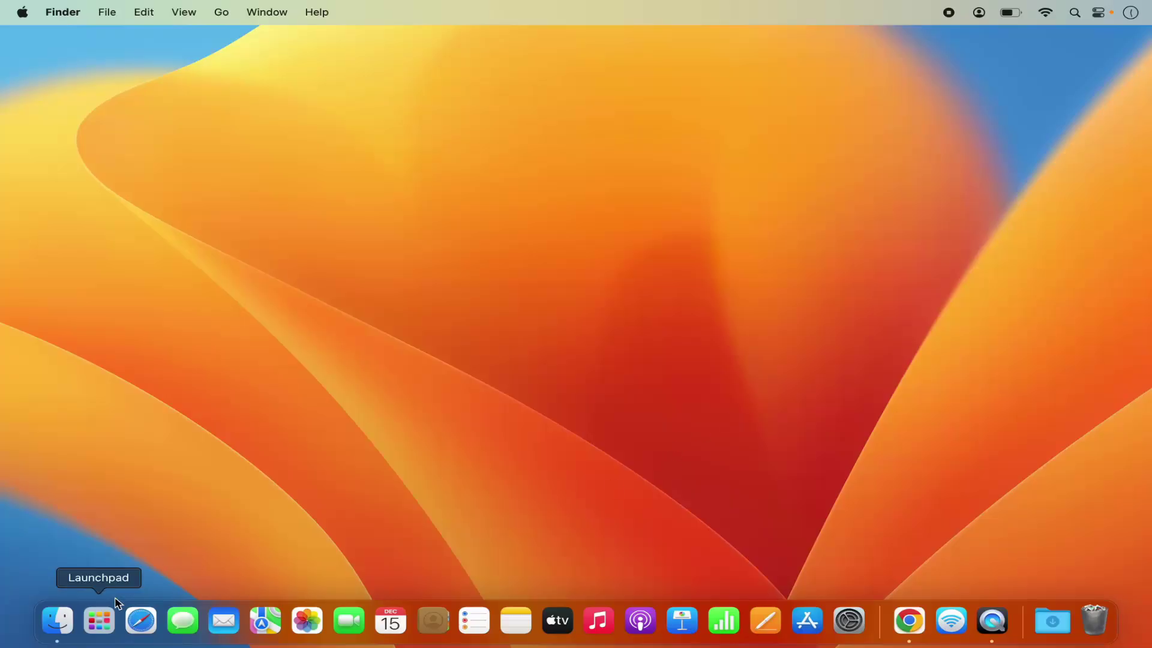
- Search Launchpad for the Netflix shortcut and launch it
left_click(100, 623)
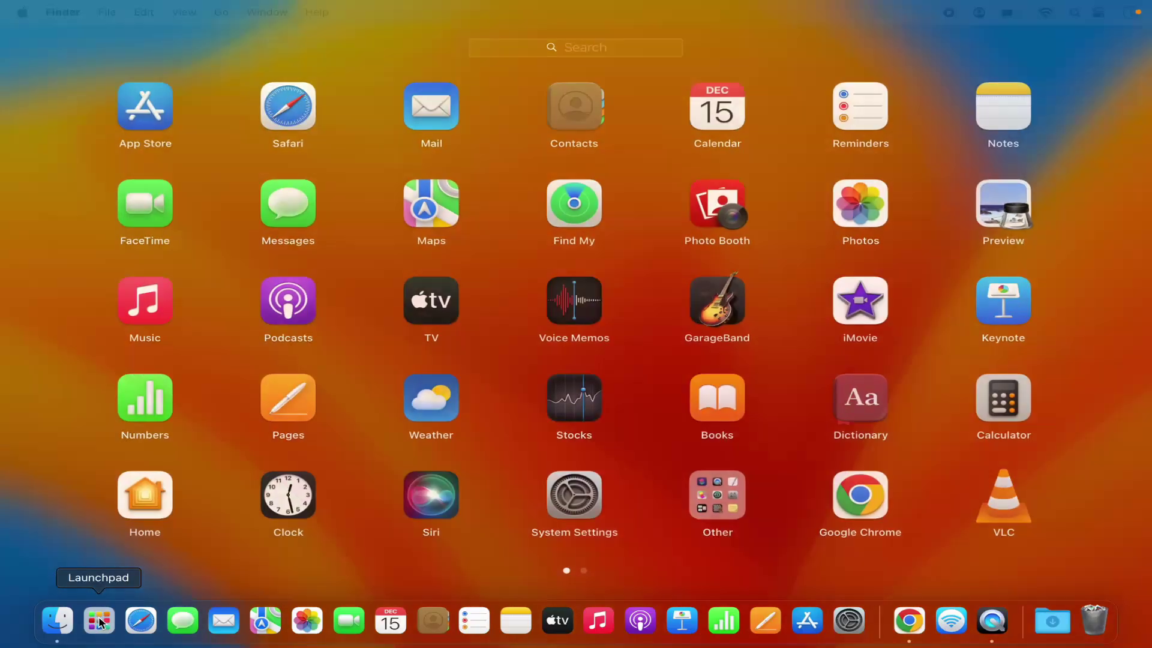
left_click(595, 48)
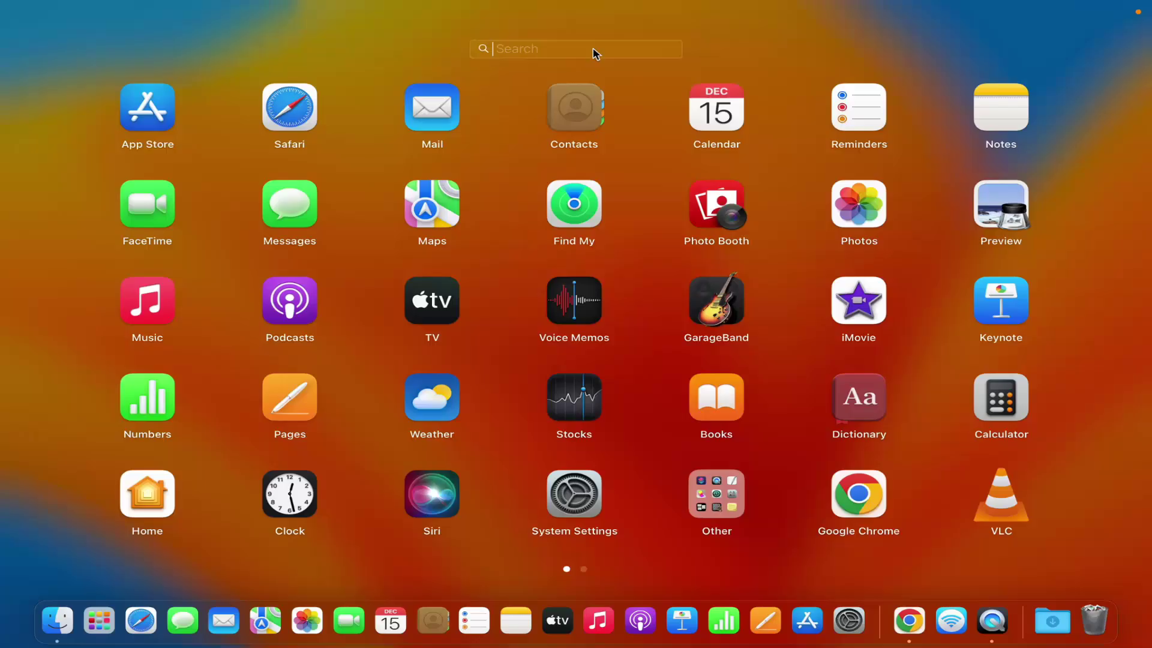
type("nt")
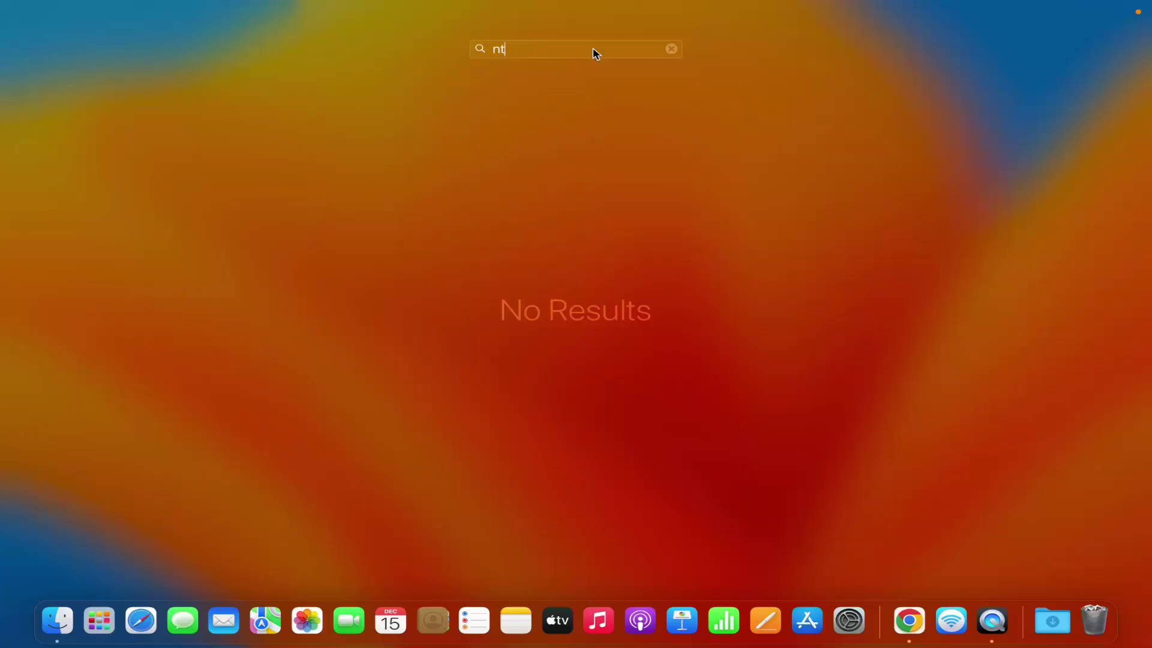
type("et")
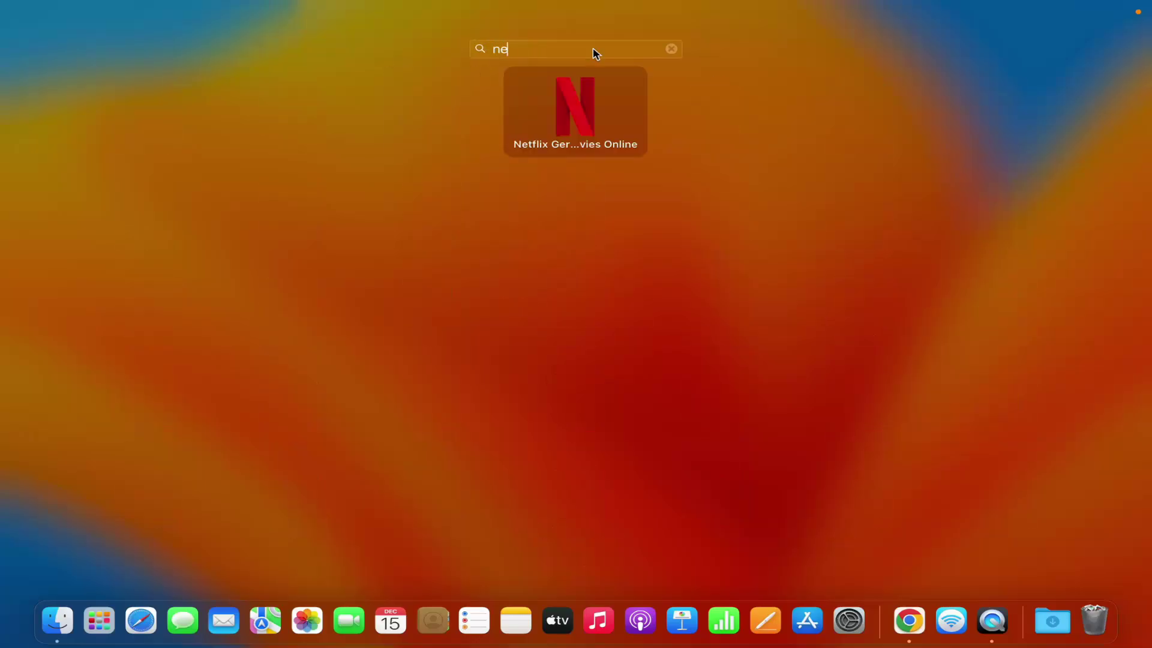
left_click(575, 125)
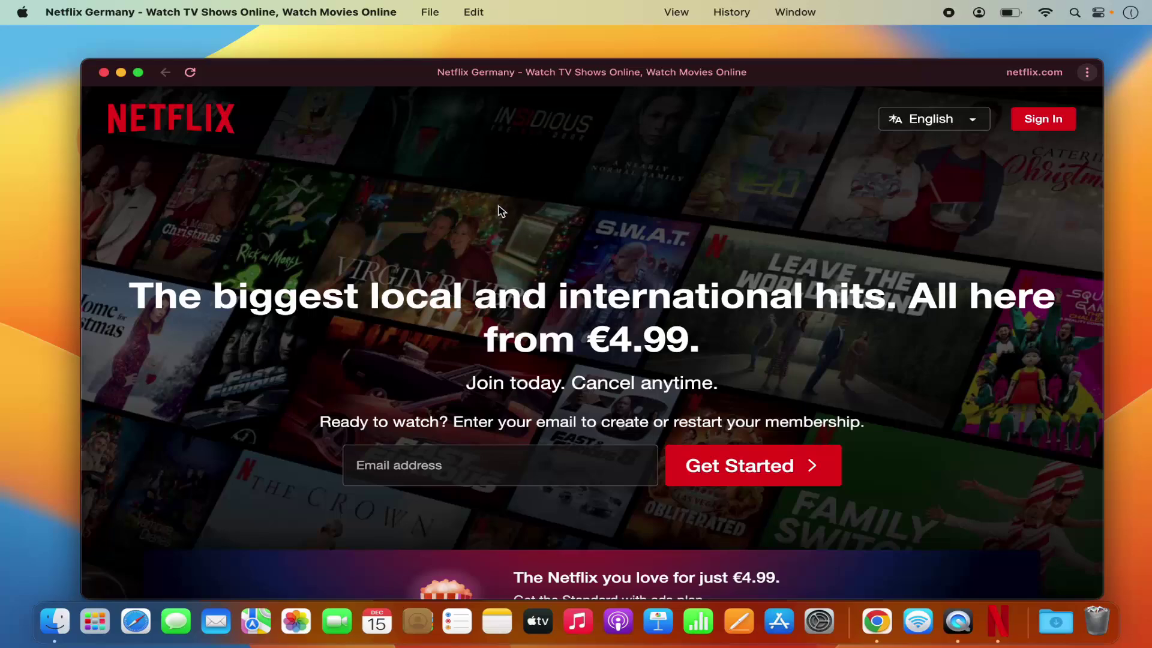
double_click(484, 82)
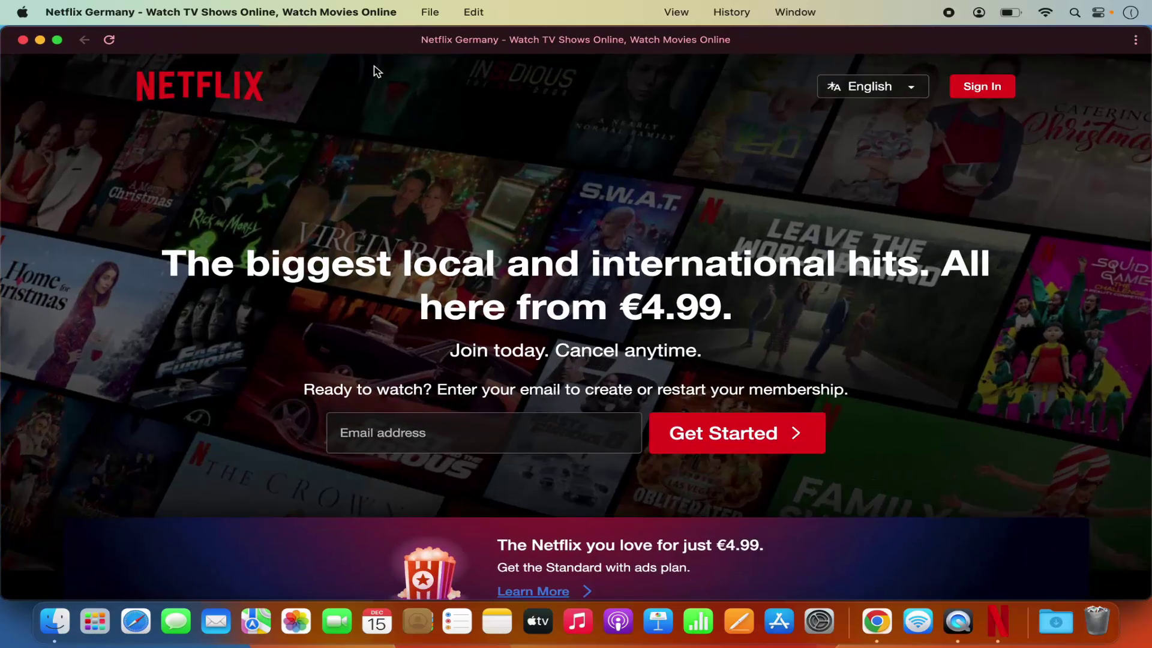
left_click(96, 13)
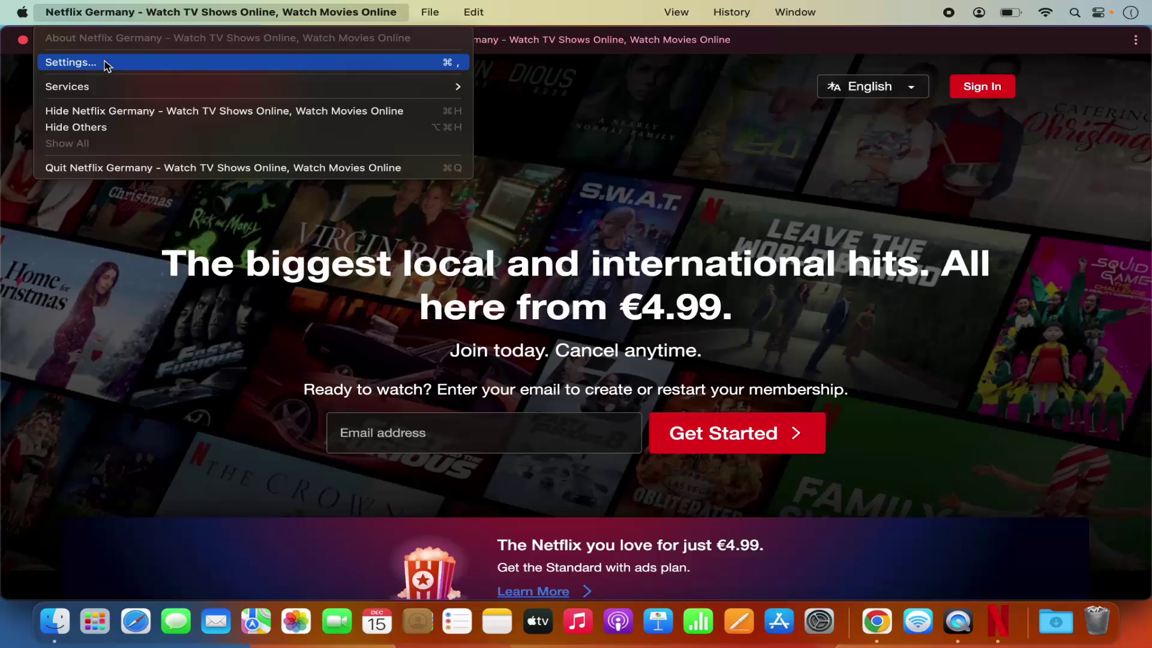
left_click(535, 172)
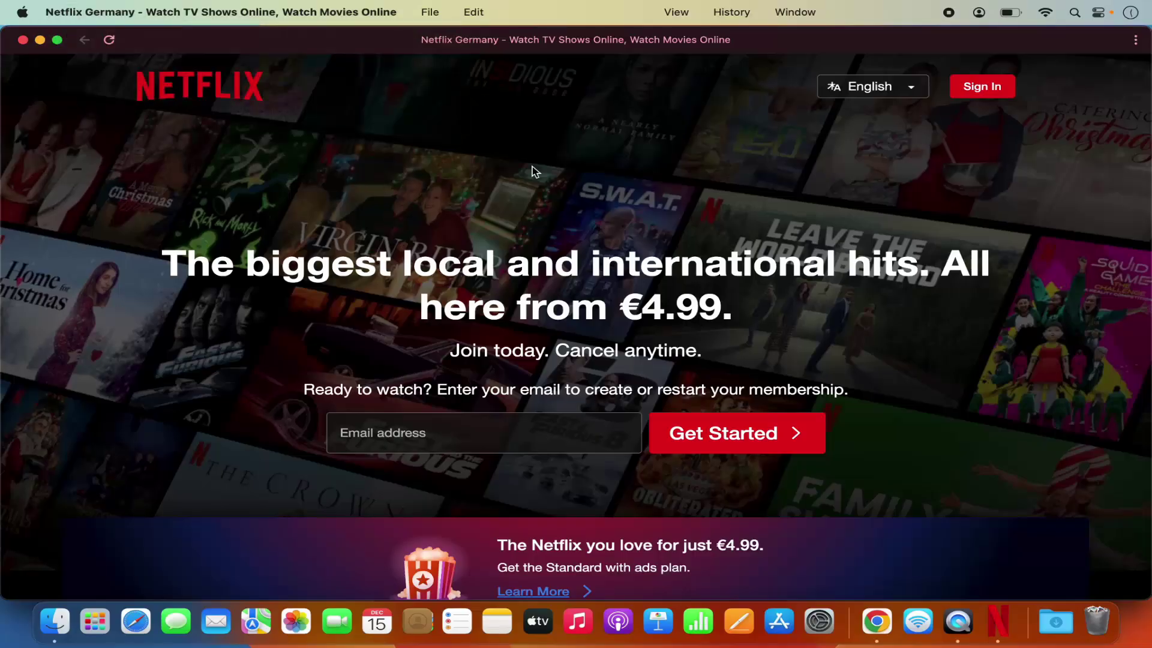
- Set the Netflix Dock icon to Options > Keep in Dock, then close the Netflix window
right_click(999, 625)
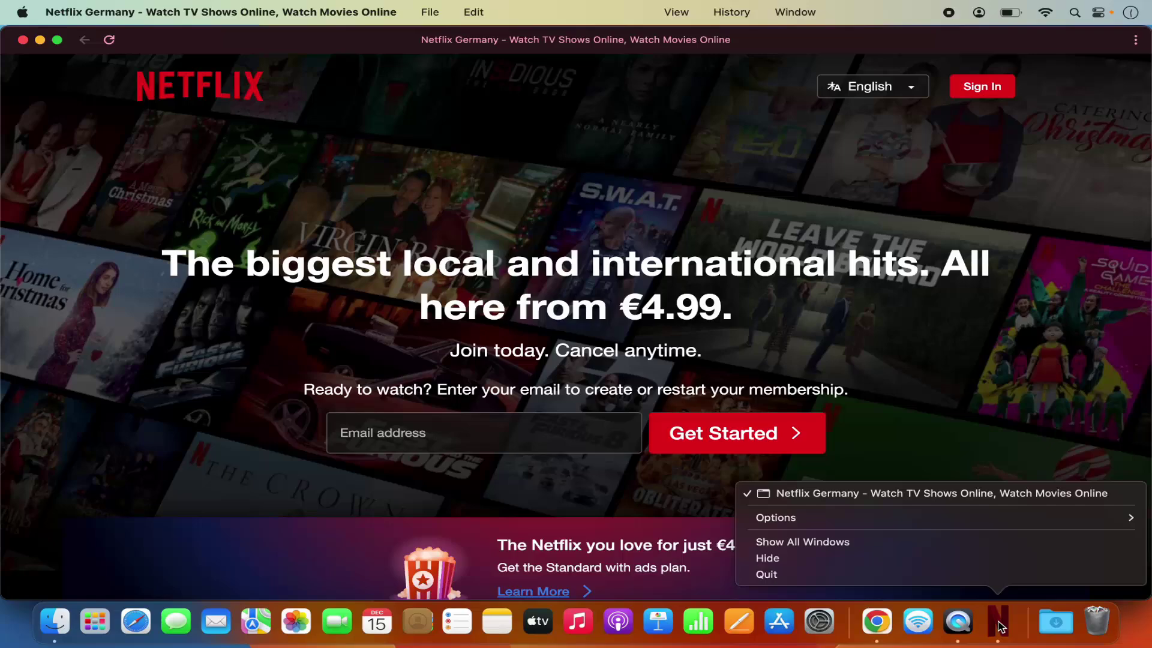
mouse_move(811, 519)
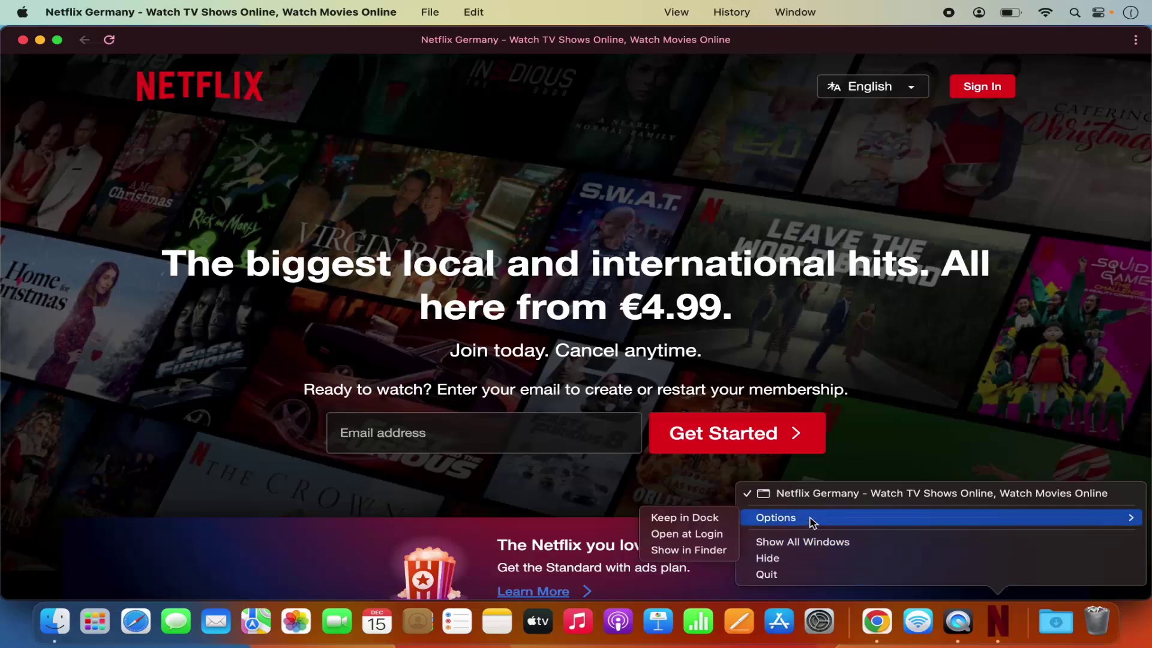
left_click(688, 523)
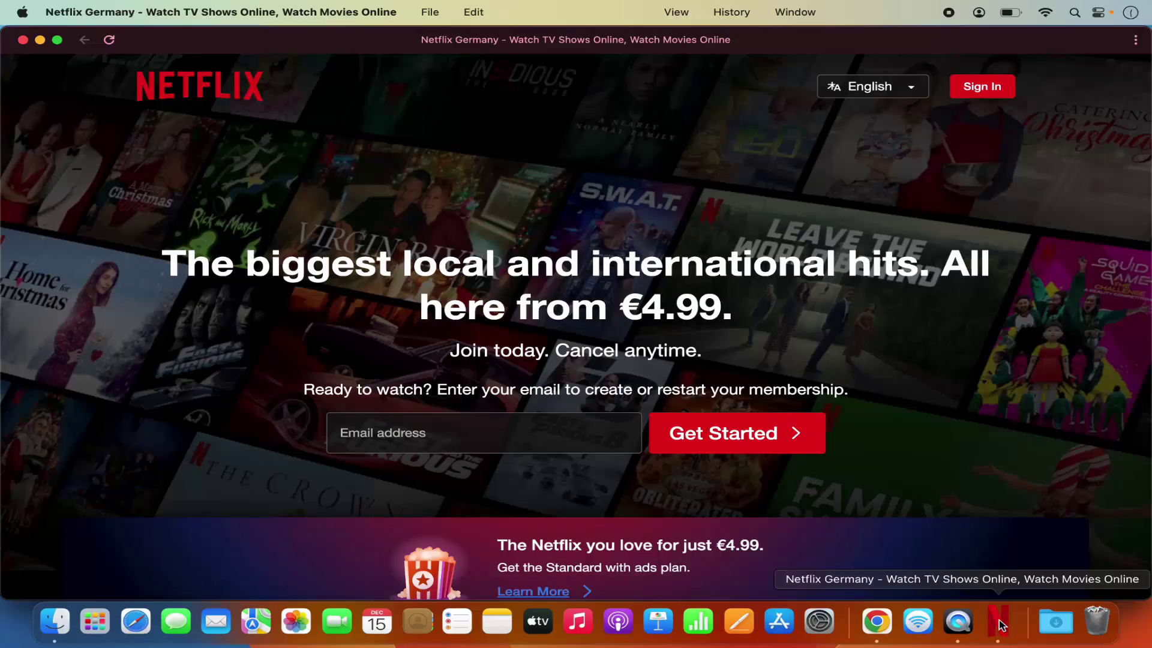
left_click(24, 40)
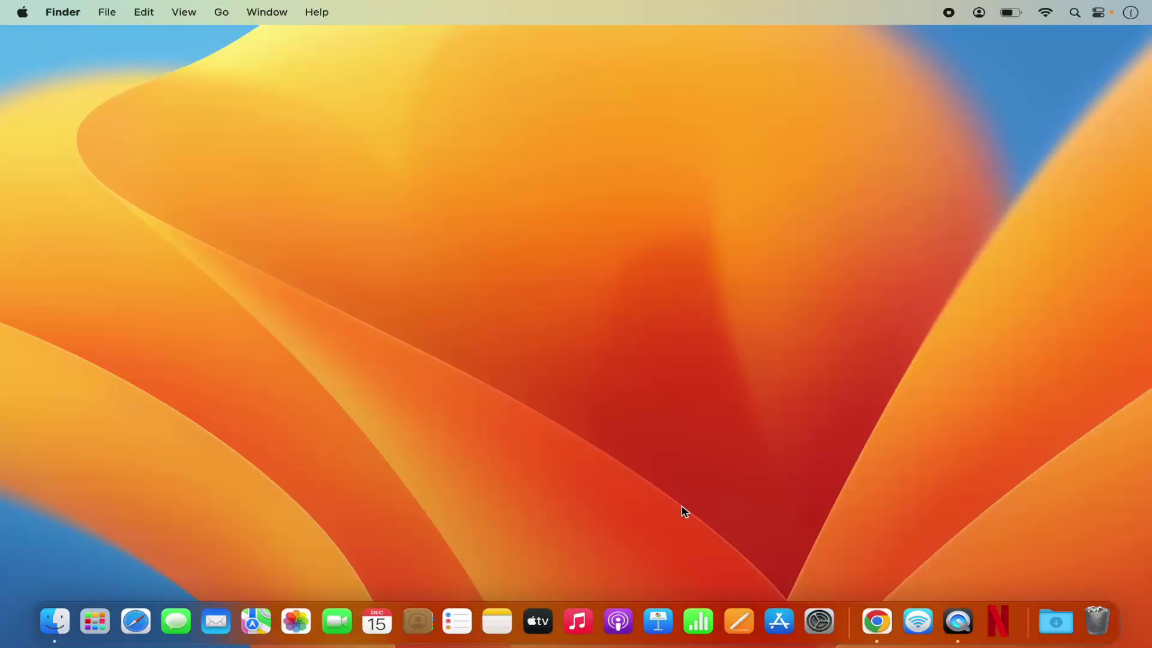
left_click(1002, 624)
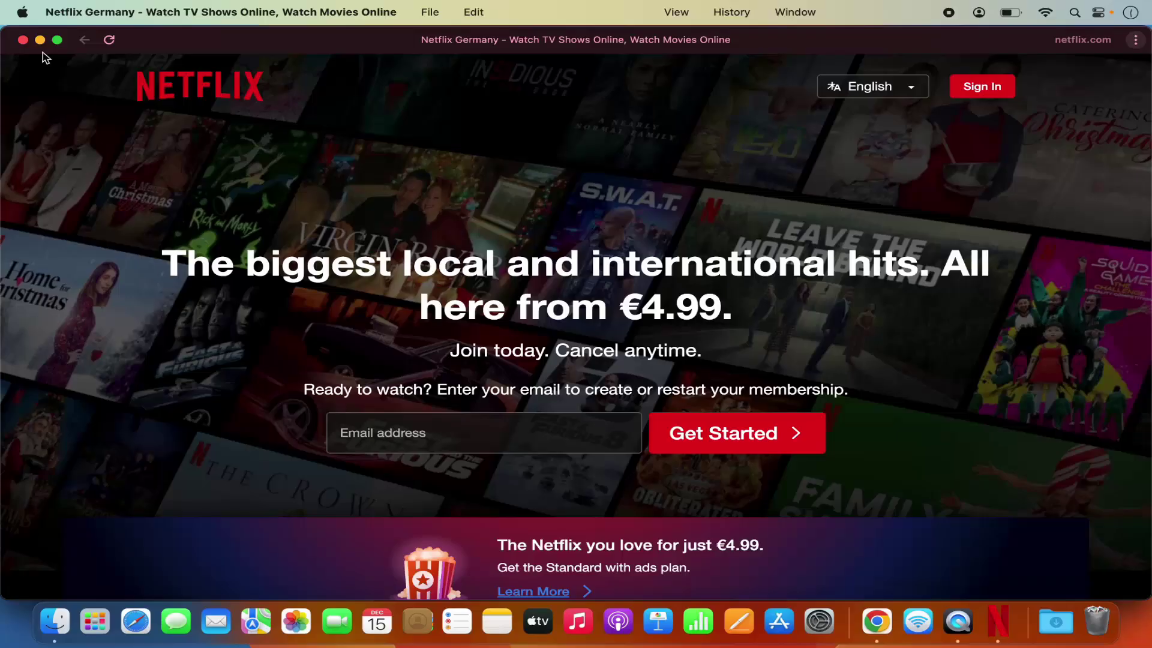
left_click(23, 40)
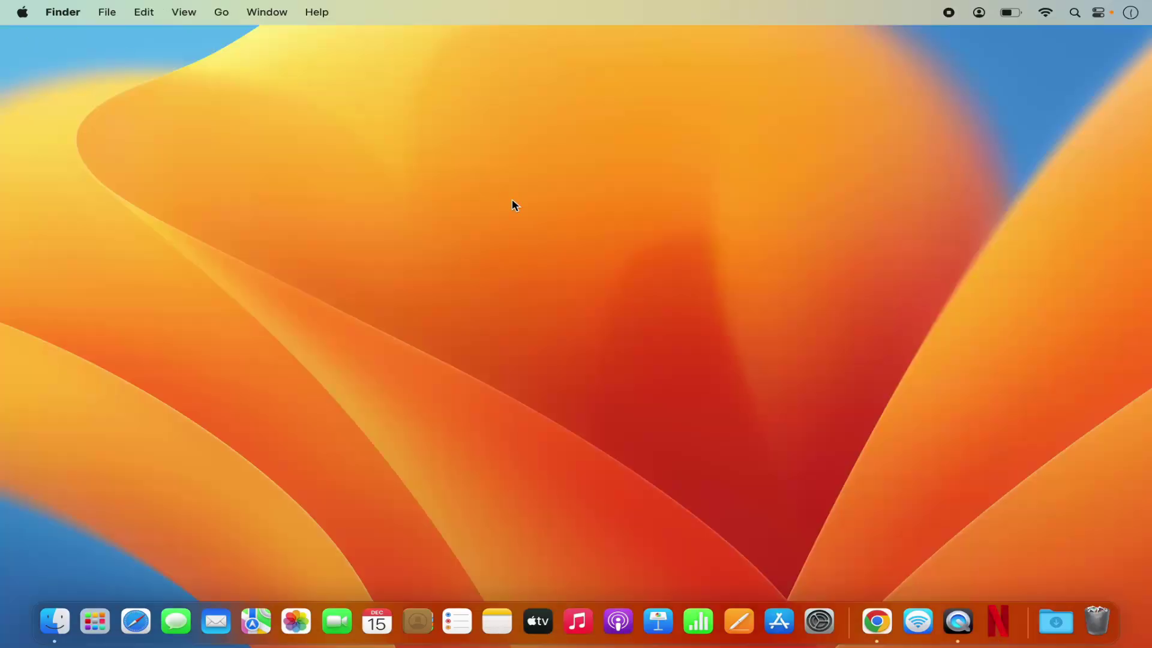
- Search Spotlight for 'chrome apps' and open the Chrome Apps folder
left_click(1077, 17)
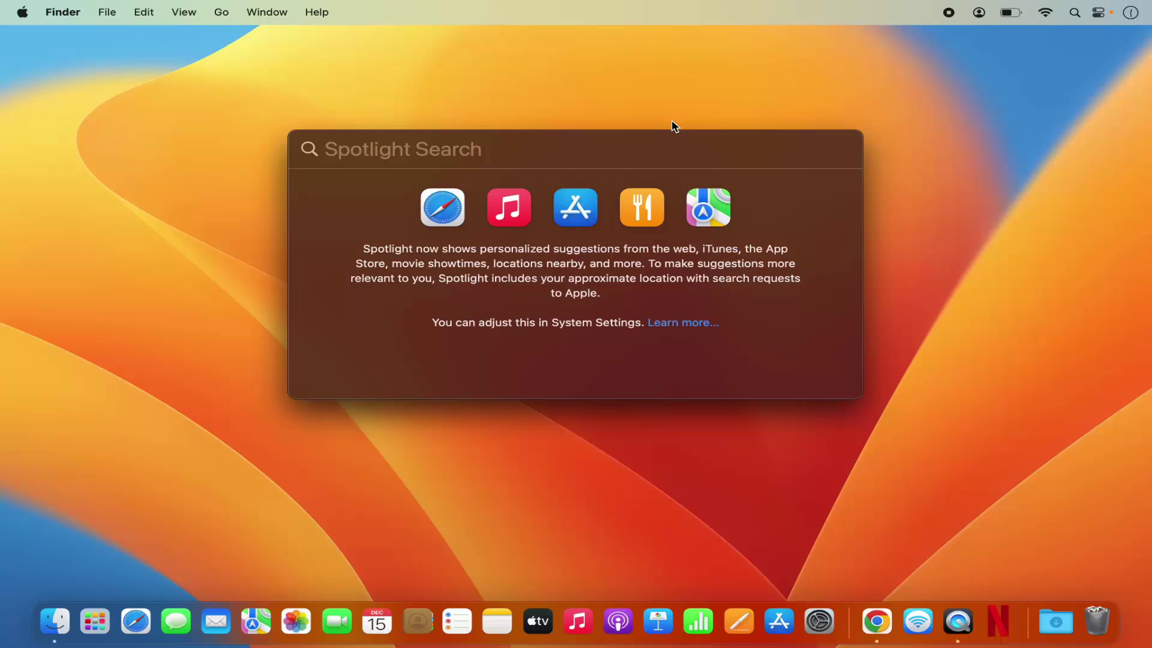
type("ch")
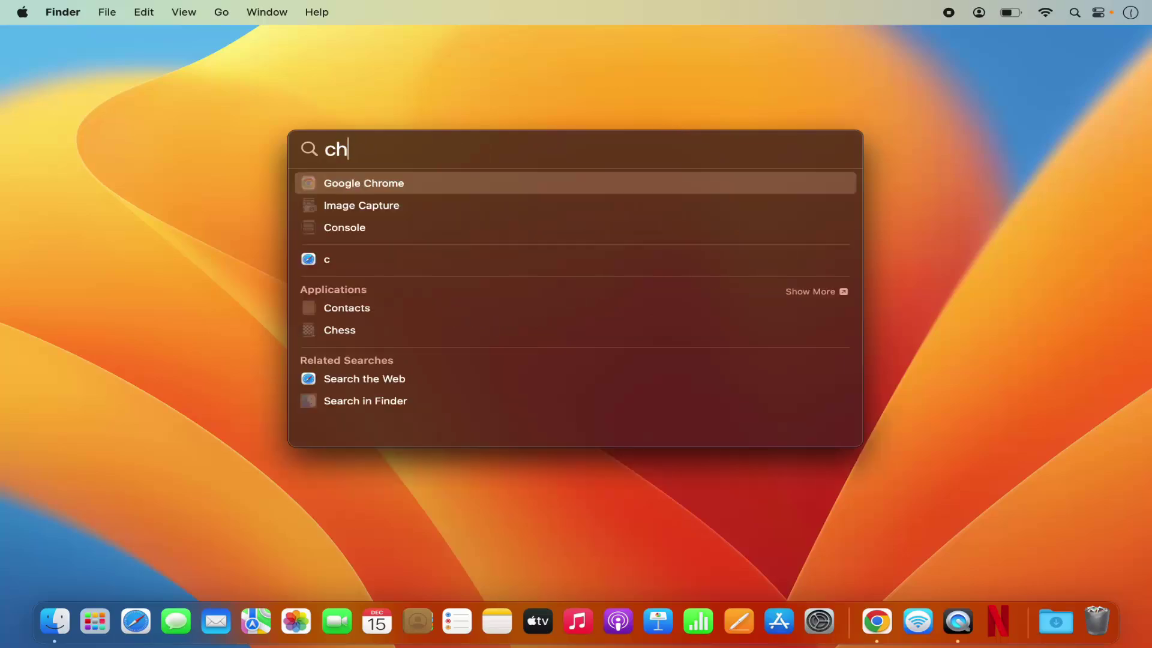
type("rome apps")
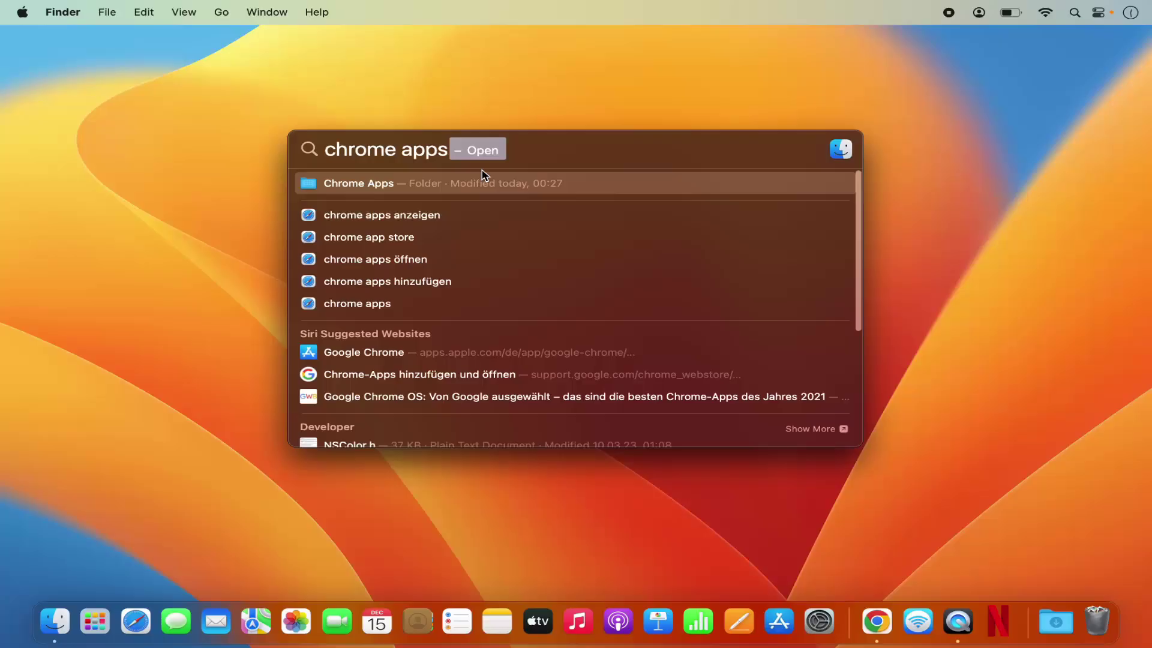
left_click(363, 189)
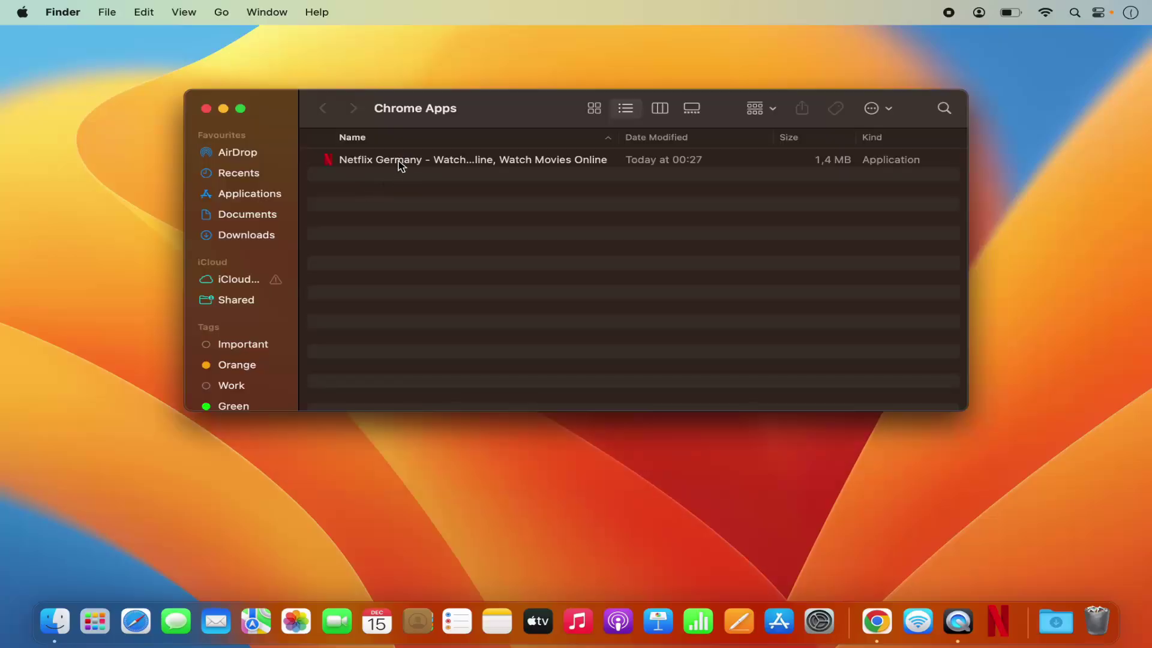
- Move the Netflix Germany app to the Bin and clear its leftover Dock icon
left_click(401, 167)
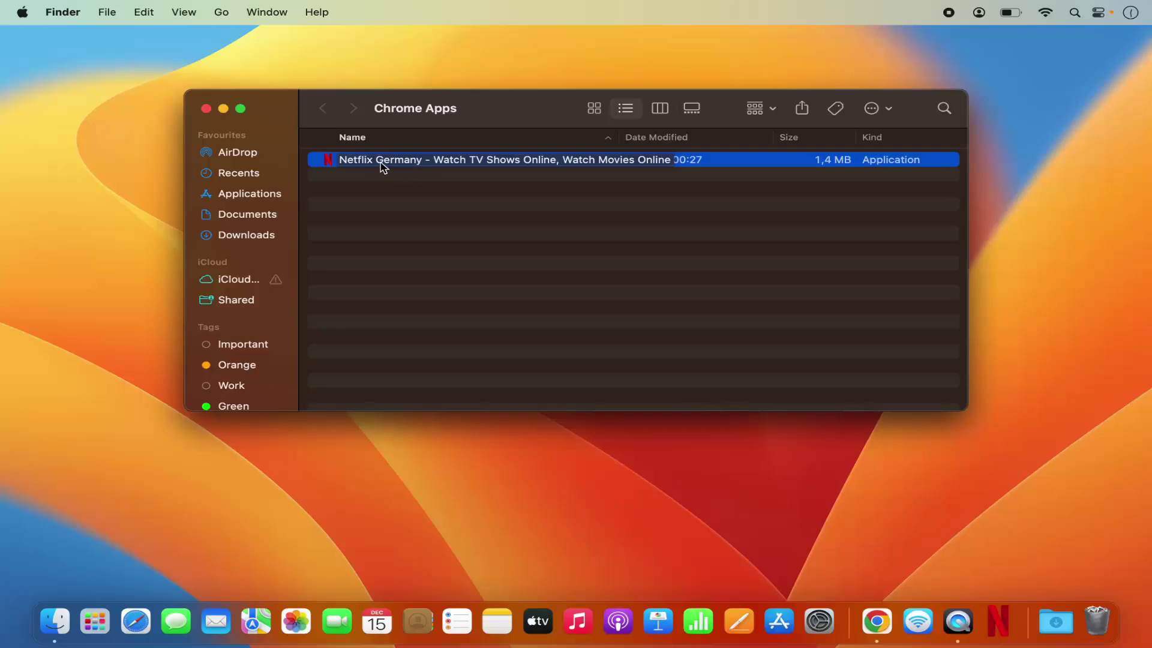
right_click(330, 163)
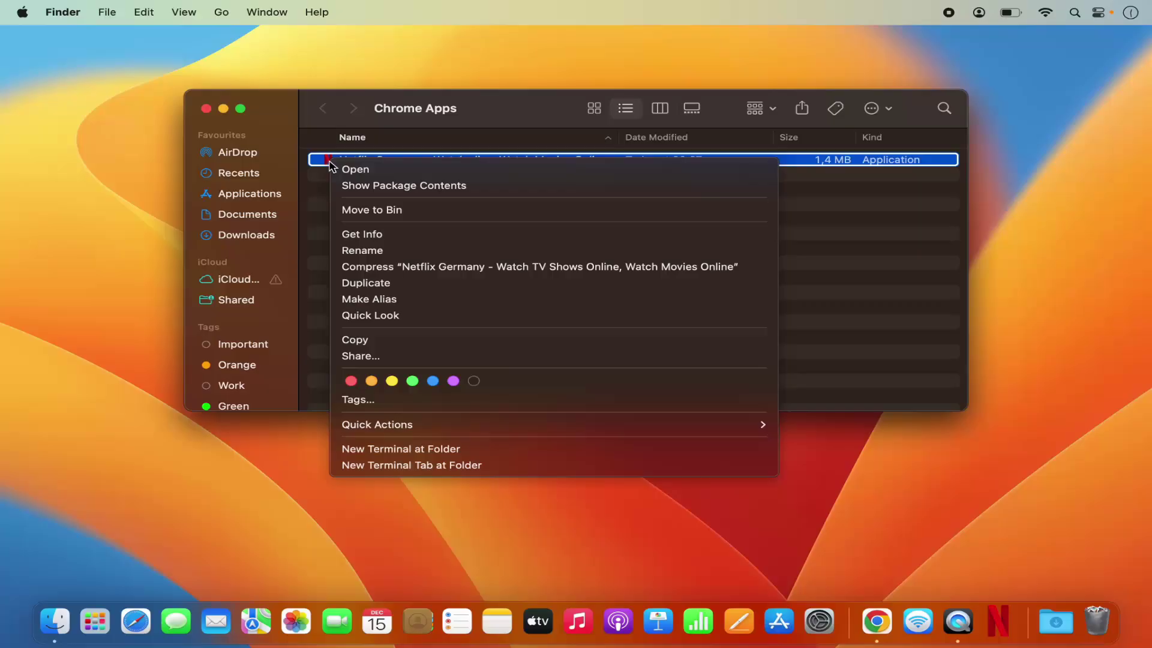
left_click(377, 209)
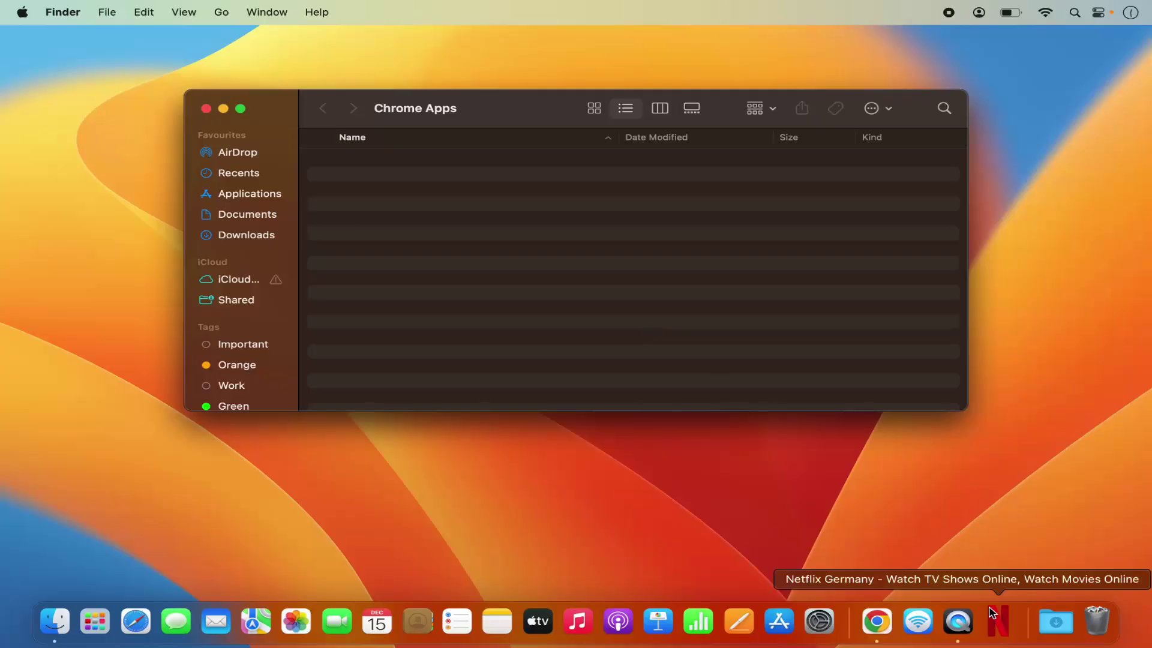
left_click(1000, 630)
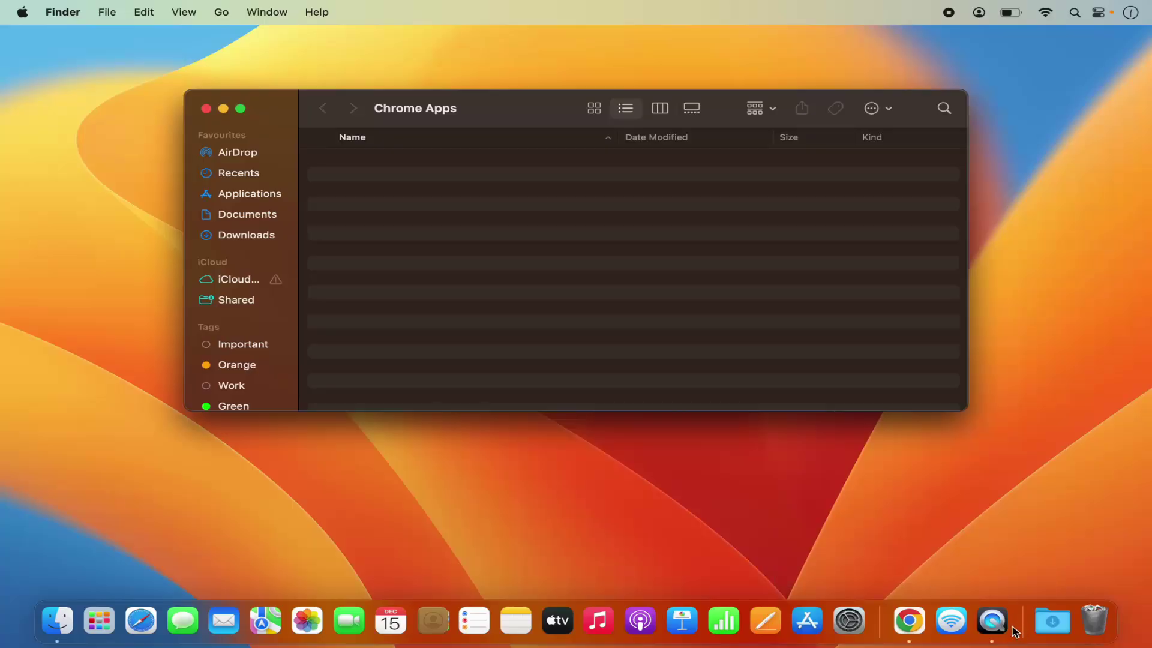
left_click(98, 623)
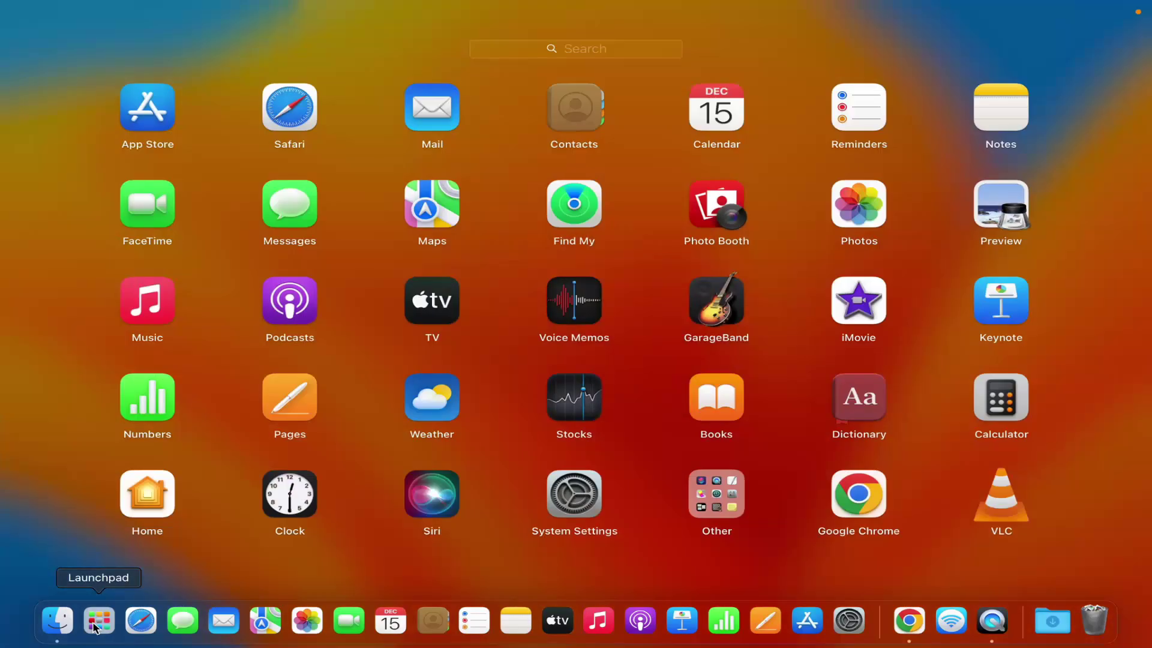
left_click(591, 55)
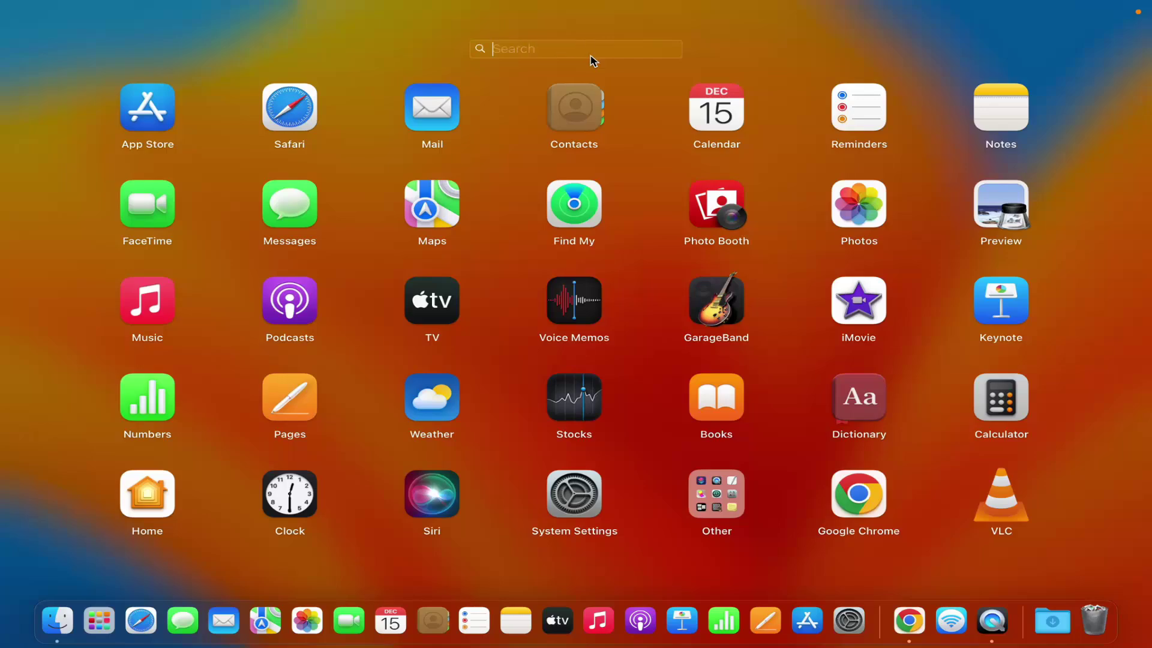
type("ne")
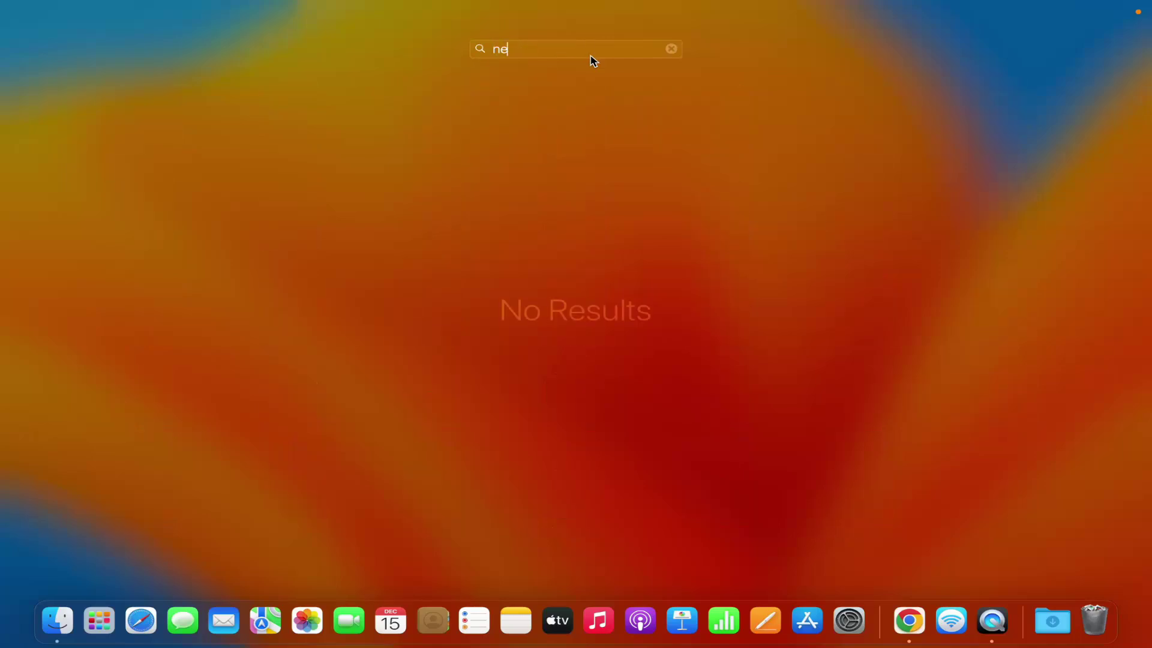
left_click(342, 334)
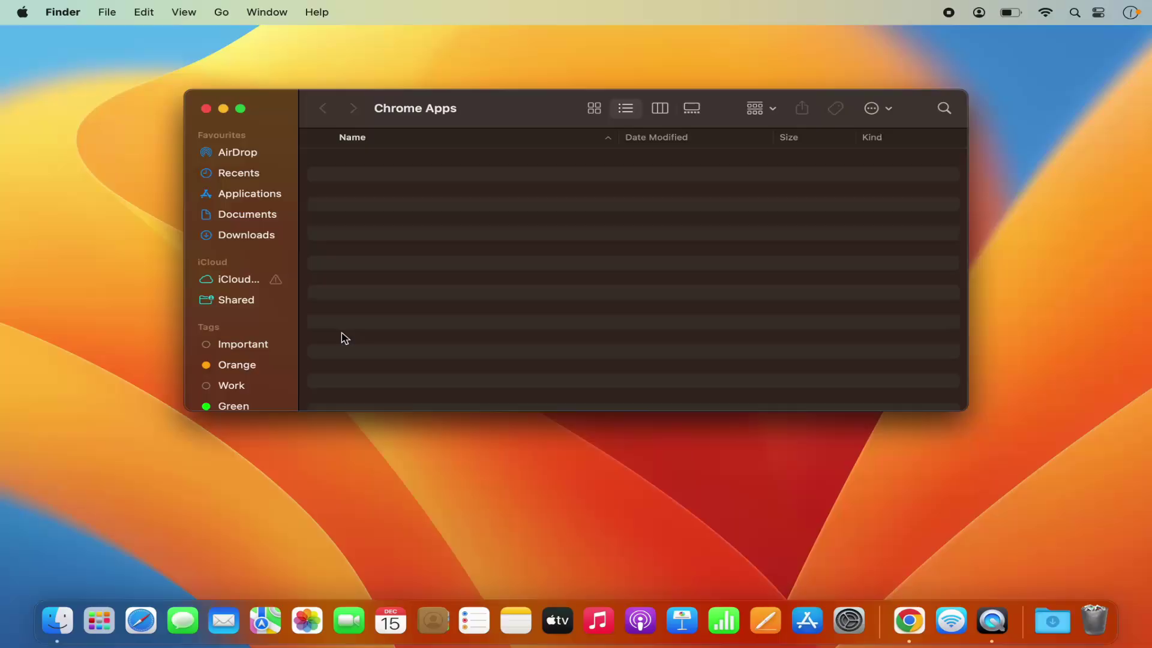